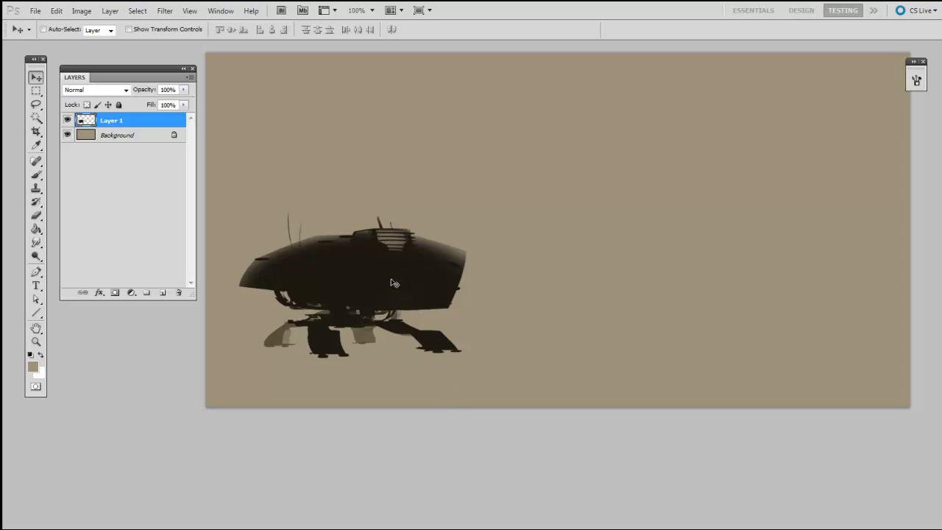
- Duplicate the robot twice, placing one copy beside the original and the other above the original
{"action": "left_click_drag", "start_coordinate": [392, 281], "coordinate": [662, 264]}
{"action": "left_click_drag", "start_coordinate": [688, 336], "coordinate": [702, 296]}
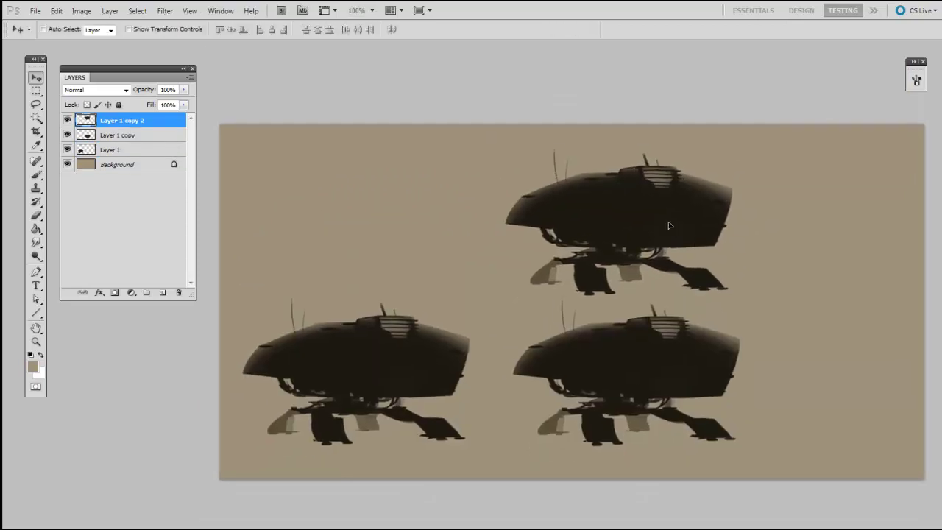
{"action": "left_click_drag", "start_coordinate": [669, 225], "coordinate": [426, 205]}
- Scale the upper robot copy down proportionally to about 81% with Free Transform
{"action": "key", "text": "ctrl+t"}
{"action": "left_click_drag", "start_coordinate": [478, 122], "coordinate": [441, 159], "text": "shift"}
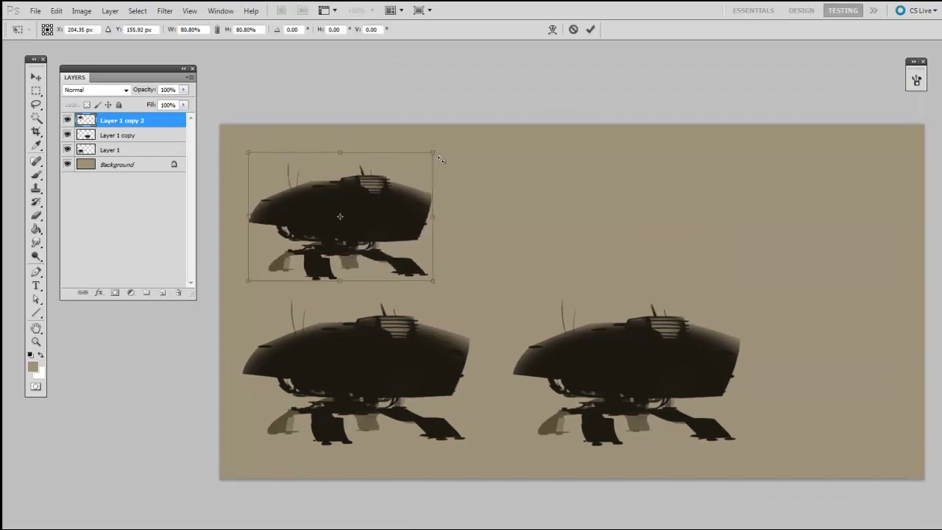
{"action": "key", "text": "Return"}
- Scale the original robot down proportionally to roughly match the small copy above it
{"action": "left_click_drag", "start_coordinate": [476, 338], "coordinate": [479, 323]}
{"action": "left_click", "coordinate": [414, 337], "text": "ctrl"}
{"action": "key", "text": "ctrl+t"}
{"action": "left_click_drag", "start_coordinate": [471, 270], "coordinate": [430, 302], "text": "shift"}
{"action": "key", "text": "Return"}
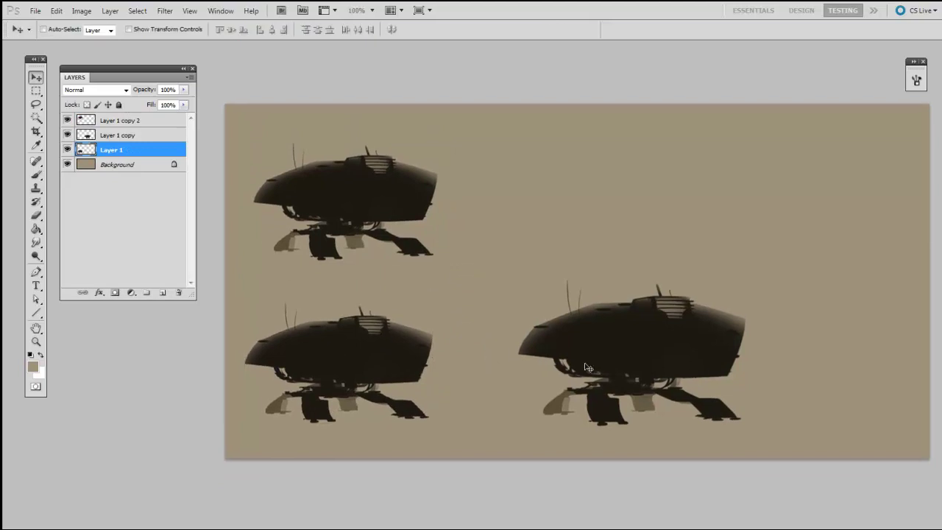
- Move the large robot copy slightly closer to the two small robots
{"action": "left_click_drag", "start_coordinate": [625, 353], "coordinate": [595, 353], "text": "ctrl"}
{"action": "key", "text": "ctrl+t"}
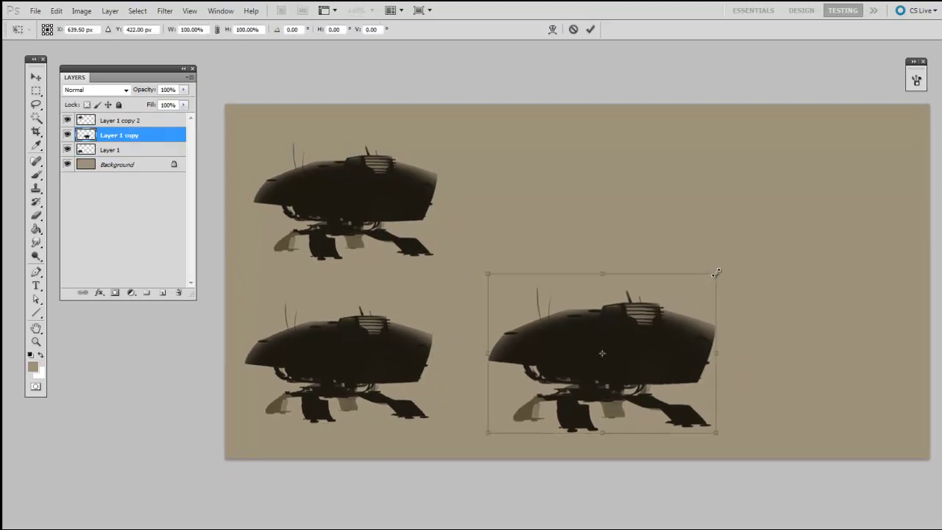
{"action": "key", "text": "Return"}
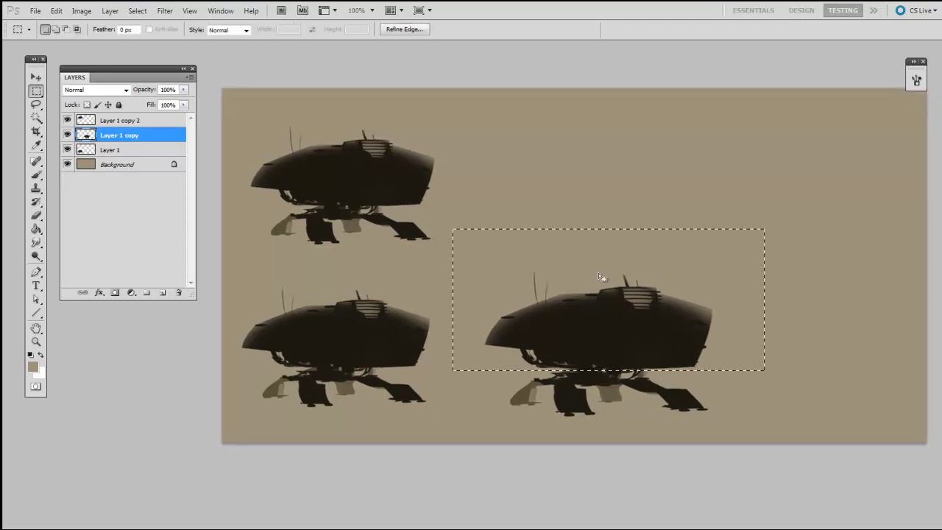
- Select the large robot's body above the legs with a rectangular marquee and cut it to a new layer
{"action": "key", "text": "ctrl+d"}
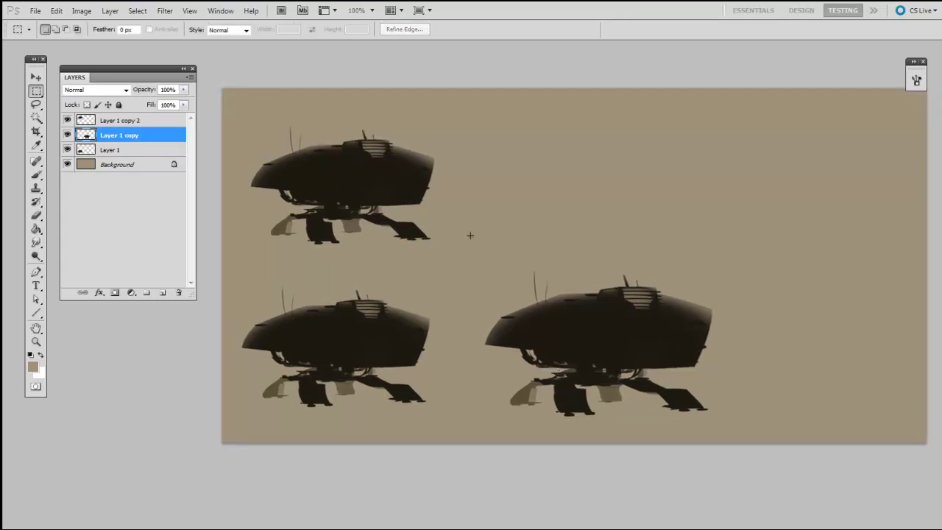
{"action": "left_click_drag", "start_coordinate": [775, 360], "coordinate": [778, 370]}
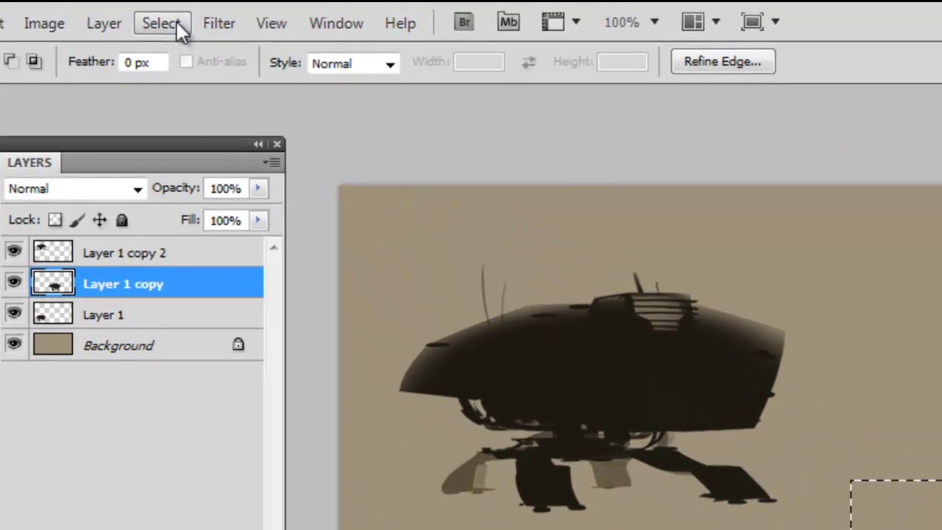
{"action": "left_click", "coordinate": [139, 10]}
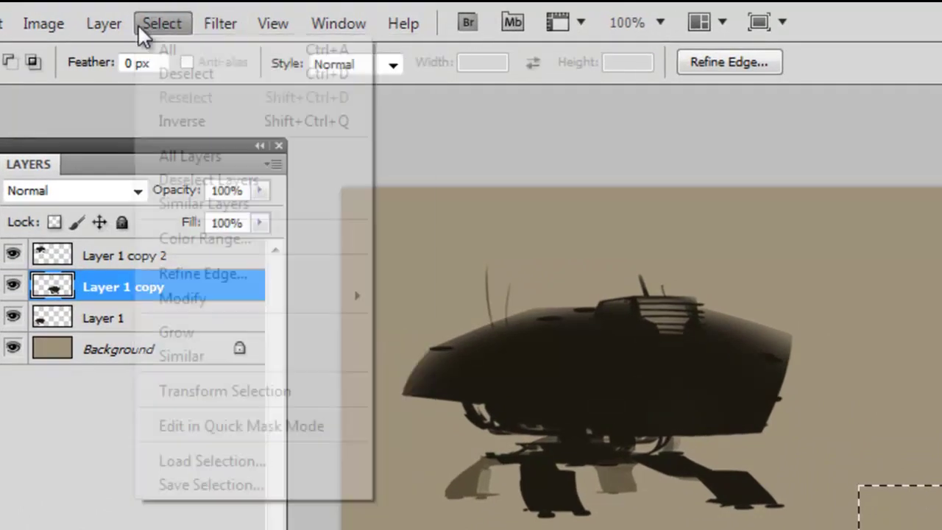
{"action": "mouse_move", "coordinate": [113, 10]}
{"action": "mouse_move", "coordinate": [238, 49]}
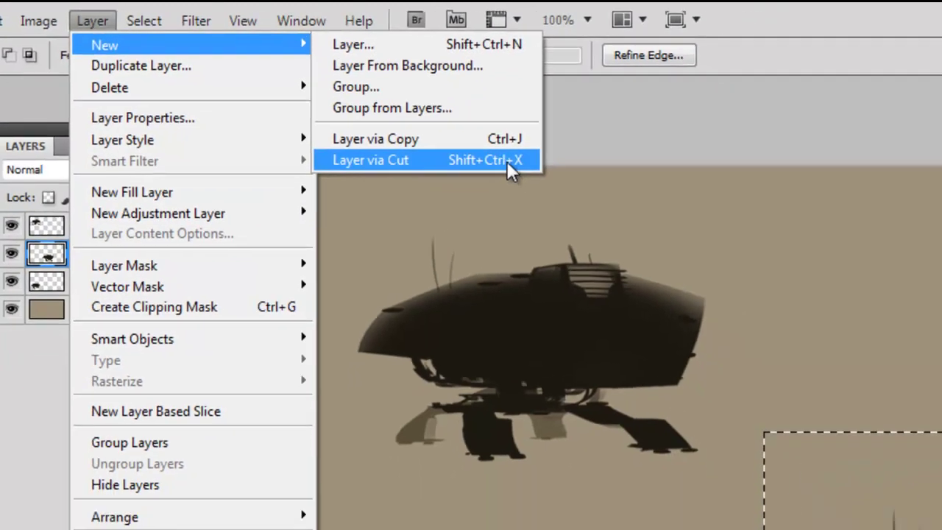
{"action": "left_click", "coordinate": [568, 181]}
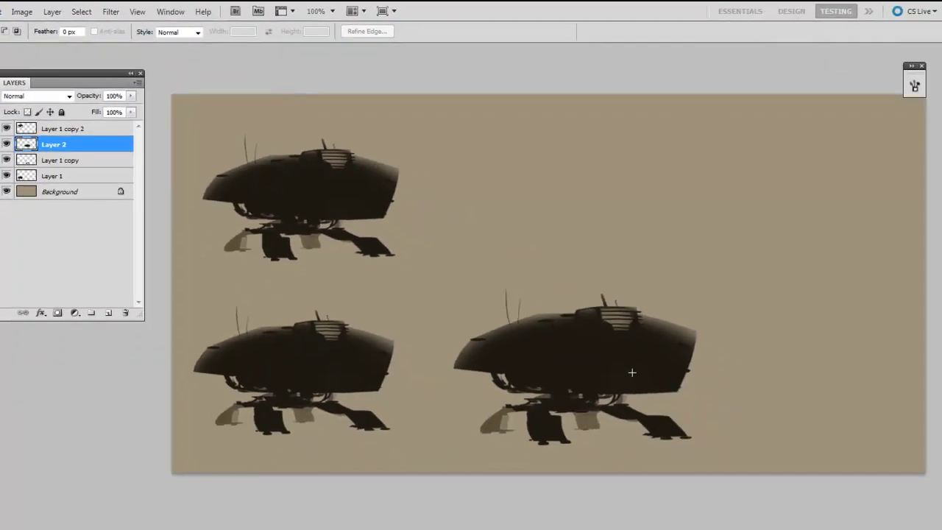
- Move the large robot's body and legs apart with the Move tool, leaving a narrow gap between them
{"action": "key", "text": "v"}
{"action": "left_click_drag", "start_coordinate": [641, 355], "coordinate": [647, 314]}
{"action": "left_click_drag", "start_coordinate": [575, 398], "coordinate": [594, 387]}
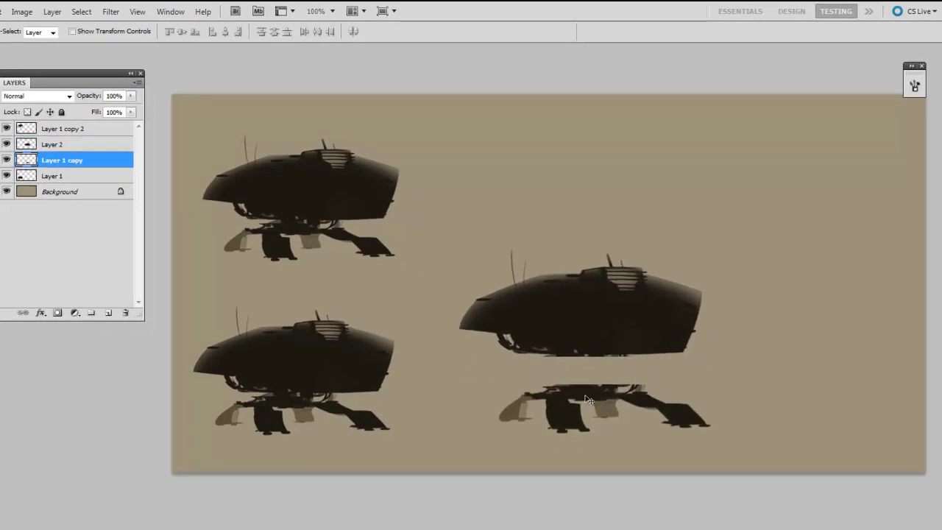
{"action": "left_click_drag", "start_coordinate": [628, 346], "coordinate": [631, 324]}
{"action": "left_click_drag", "start_coordinate": [632, 392], "coordinate": [634, 357]}
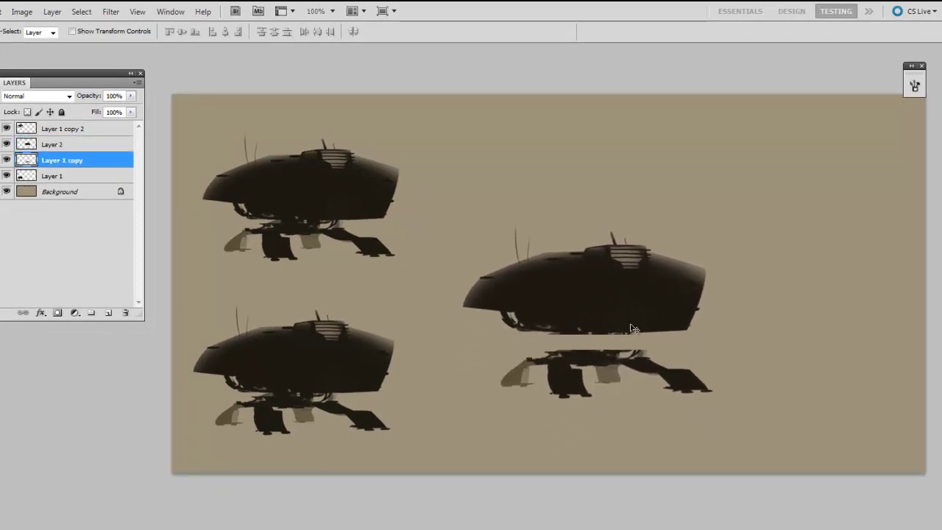
- Make the large robot's body layer active and nudge it upward and slightly to the right
{"action": "key", "text": "alt+bracketright"}
{"action": "key", "text": "shift+Up"}
{"action": "key", "text": "shift+Up"}
{"action": "key", "text": "shift+Up"}
{"action": "key", "text": "shift+Up"}
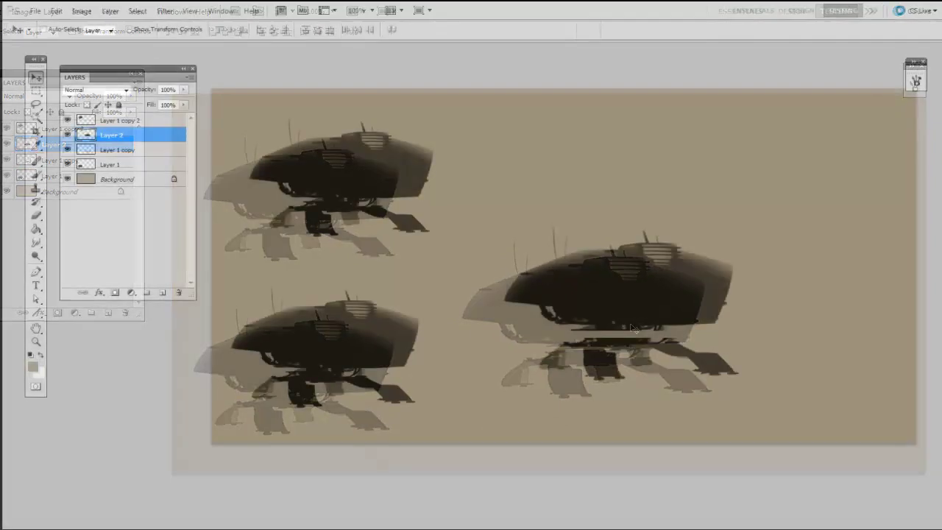
{"action": "key", "text": "Up"}
{"action": "key", "text": "Up"}
{"action": "key", "text": "Up"}
{"action": "key", "text": "Up"}
{"action": "key", "text": "Up"}
{"action": "key", "text": "Left"}
{"action": "key", "text": "Left"}
{"action": "key", "text": "Right"}
{"action": "key", "text": "Right"}
{"action": "key", "text": "Right"}
{"action": "key", "text": "Right"}
{"action": "key", "text": "Right"}
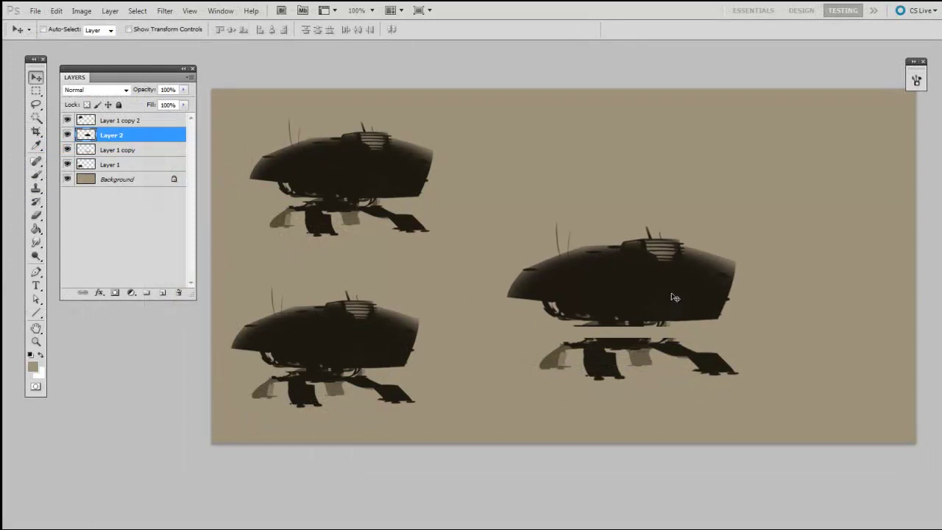
- Reposition the large body by hand, then nudge it in large increments well above the legs and slightly right
{"action": "left_click_drag", "start_coordinate": [671, 285], "coordinate": [665, 296]}
{"action": "key", "text": "shift+Up"}
{"action": "key", "text": "shift+Up"}
{"action": "key", "text": "shift+Up"}
{"action": "key", "text": "shift+Up"}
{"action": "key", "text": "shift+Up"}
{"action": "key", "text": "shift+Up"}
{"action": "key", "text": "shift+Up"}
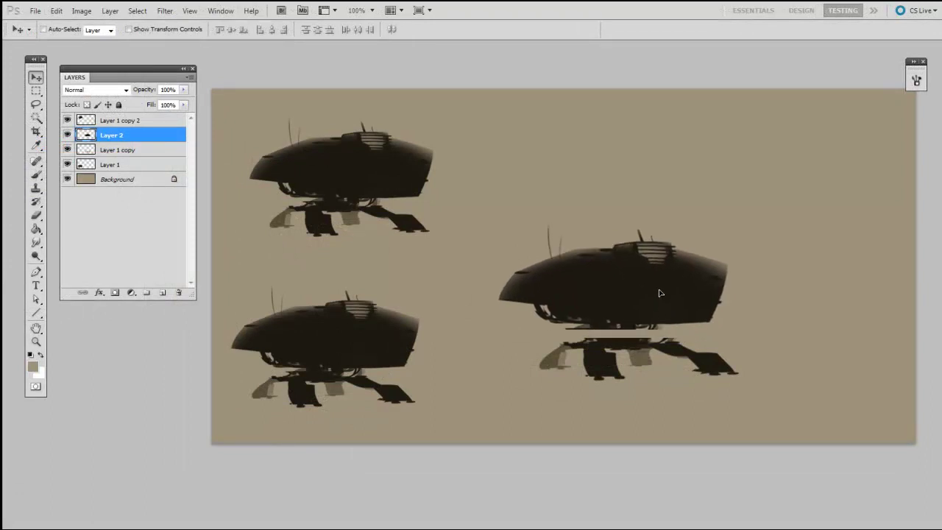
{"action": "key", "text": "shift+Right"}
{"action": "key", "text": "shift+Right"}
- Select the large body with a rectangular marquee and warp it so its roof and underside bulge outward
{"action": "key", "text": "m"}
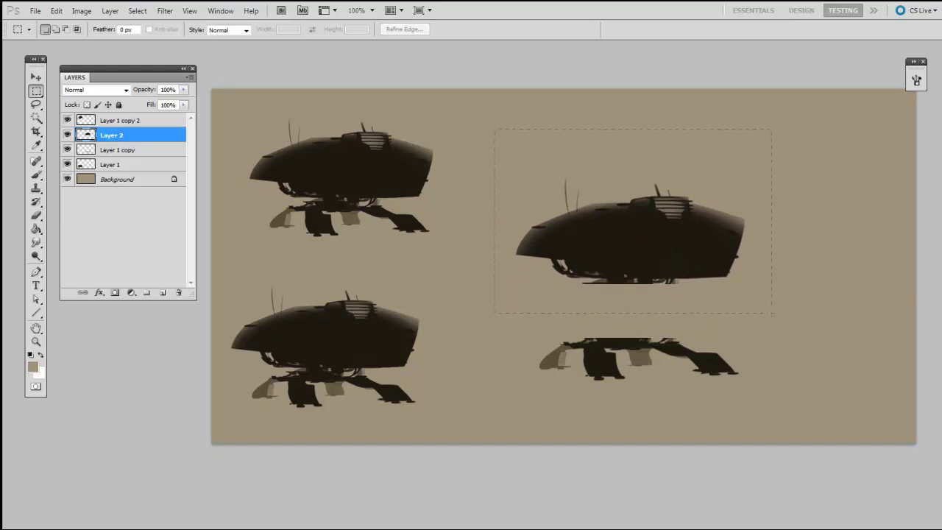
{"action": "left_click_drag", "start_coordinate": [776, 318], "coordinate": [780, 320]}
{"action": "key", "text": "ctrl+t"}
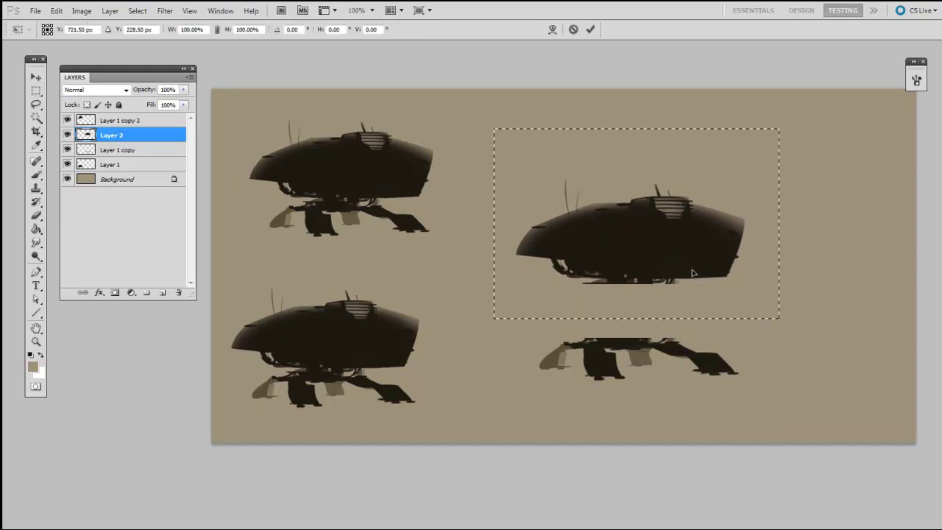
{"action": "right_click", "coordinate": [693, 267]}
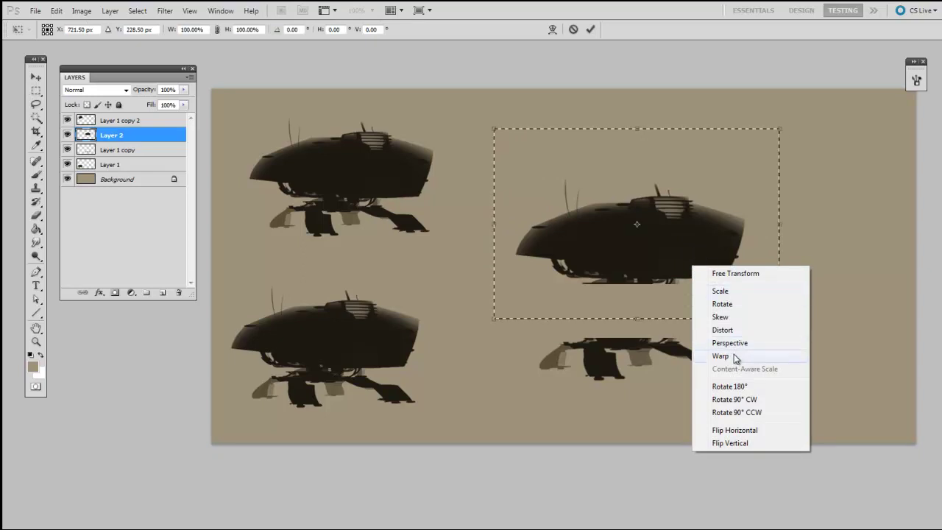
{"action": "left_click", "coordinate": [721, 356]}
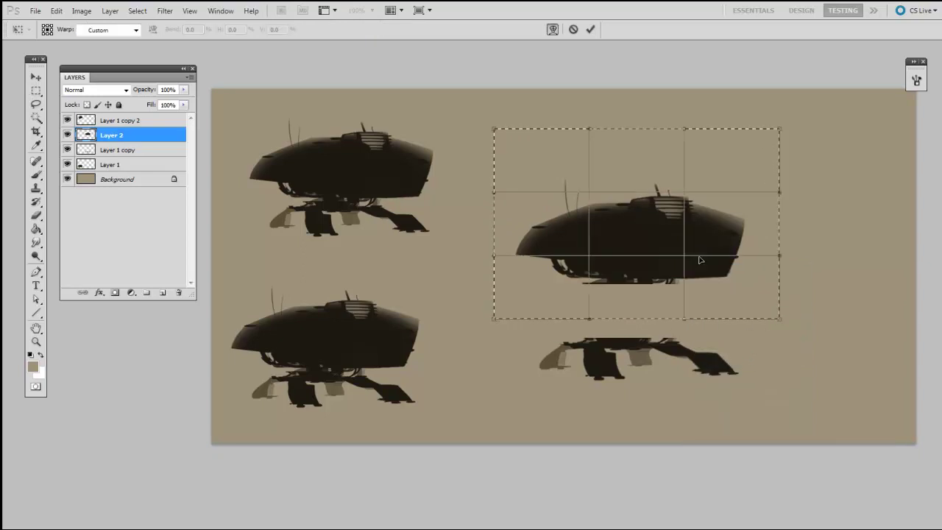
{"action": "left_click_drag", "start_coordinate": [646, 194], "coordinate": [648, 166]}
{"action": "left_click_drag", "start_coordinate": [651, 234], "coordinate": [652, 248]}
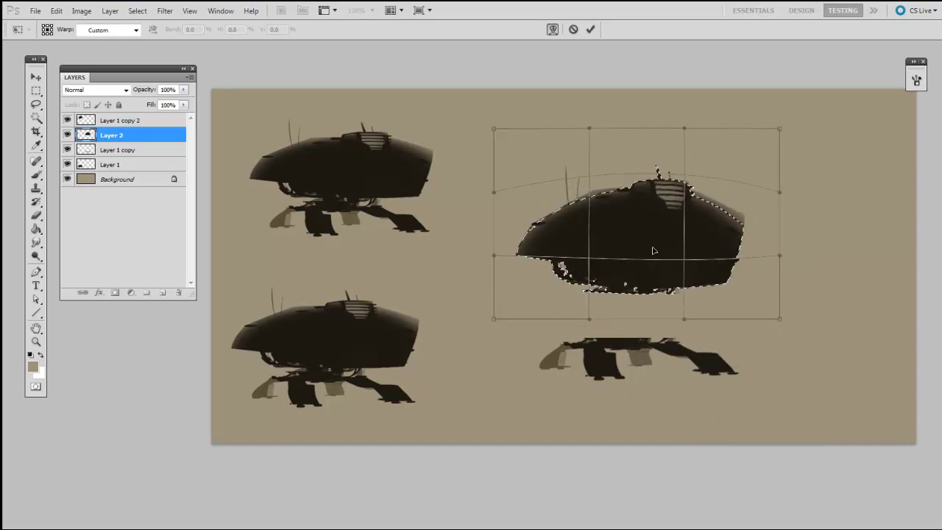
{"action": "left_click_drag", "start_coordinate": [517, 251], "coordinate": [520, 260]}
{"action": "left_click_drag", "start_coordinate": [779, 256], "coordinate": [776, 274]}
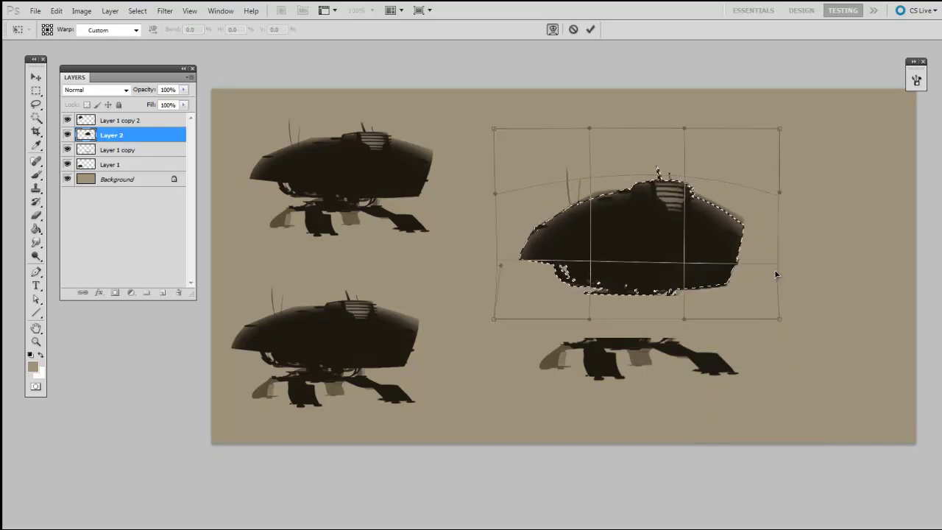
- Pull the warp grid's lower corners inward to taper the body's base and apply the warp
{"action": "left_click_drag", "start_coordinate": [779, 319], "coordinate": [773, 326]}
{"action": "left_click_drag", "start_coordinate": [539, 244], "coordinate": [543, 253]}
{"action": "left_click_drag", "start_coordinate": [495, 319], "coordinate": [523, 318]}
{"action": "left_click_drag", "start_coordinate": [746, 313], "coordinate": [735, 314]}
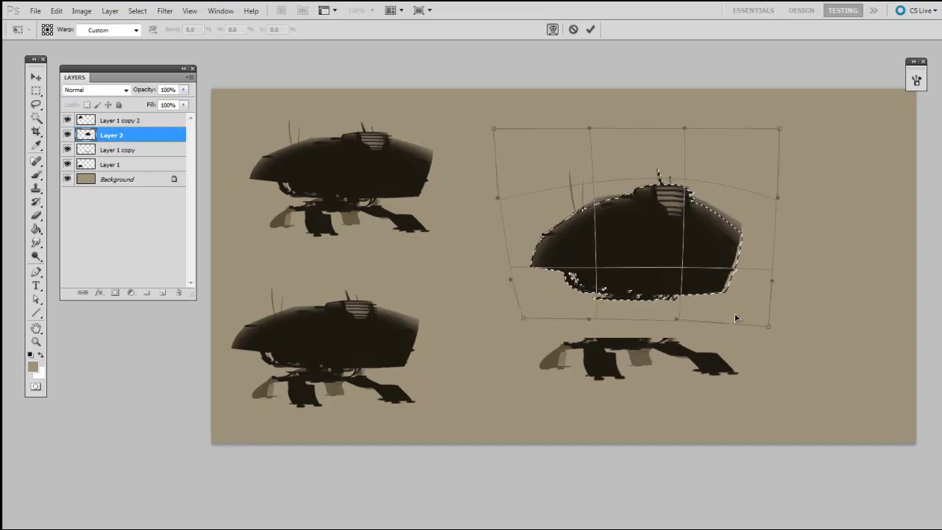
{"action": "key", "text": "Return"}
{"action": "key", "text": "ctrl+d"}
{"action": "key", "text": "v"}
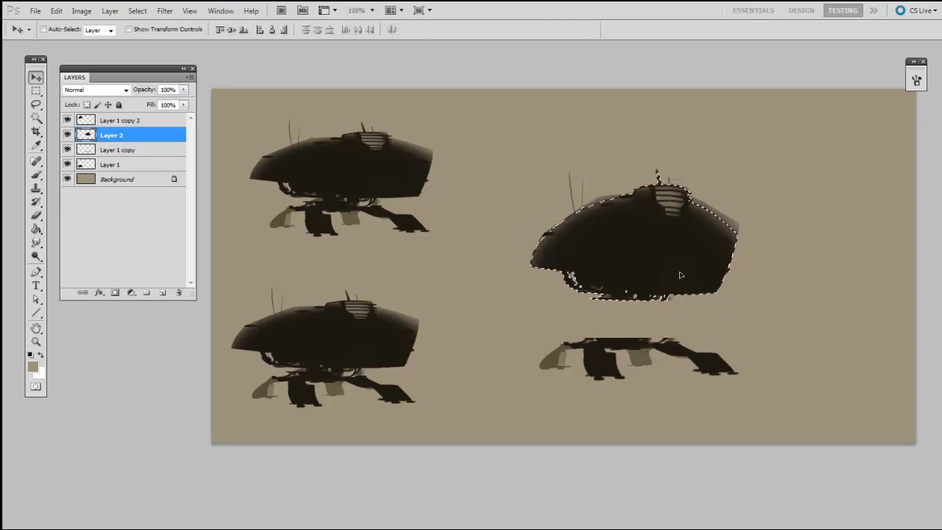
- Start another warp on the large body, stretching both sides outward and pulling one lower corner inward
{"action": "key", "text": "ctrl+z"}
{"action": "key", "text": "ctrl+t"}
{"action": "right_click", "coordinate": [666, 277]}
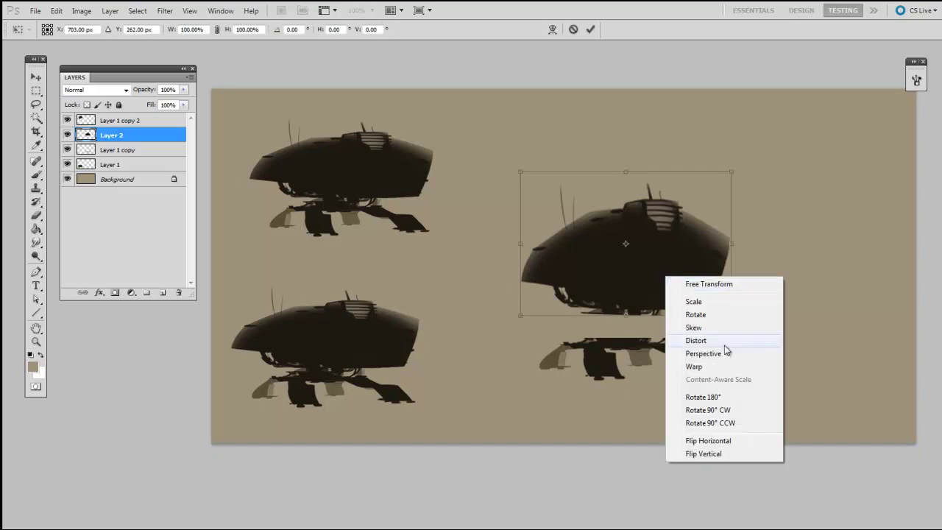
{"action": "left_click", "coordinate": [717, 368]}
{"action": "left_click_drag", "start_coordinate": [732, 245], "coordinate": [785, 249]}
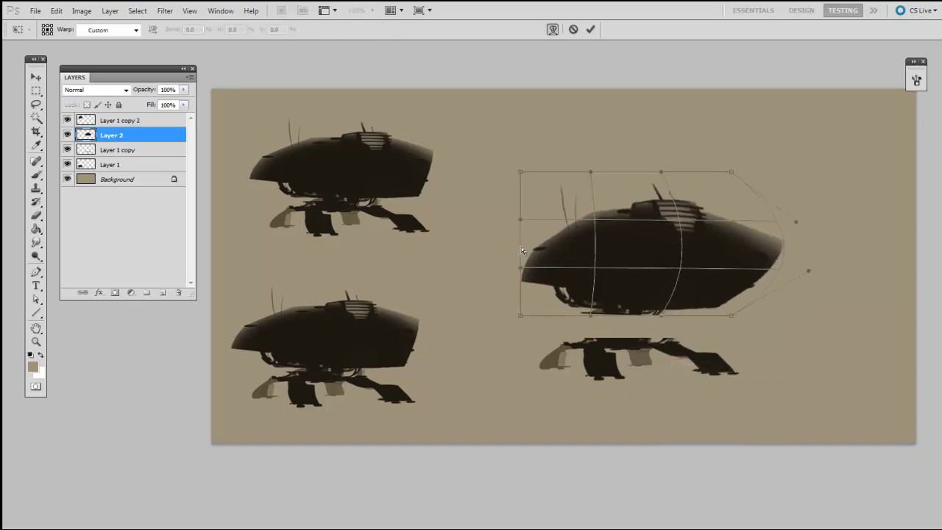
{"action": "left_click_drag", "start_coordinate": [518, 248], "coordinate": [464, 238]}
{"action": "left_click_drag", "start_coordinate": [519, 315], "coordinate": [551, 315]}
- Raise the body's roof into a tall dome, refine the side curves, and apply the warp
{"action": "left_click_drag", "start_coordinate": [639, 227], "coordinate": [636, 130]}
{"action": "left_click_drag", "start_coordinate": [607, 226], "coordinate": [603, 218]}
{"action": "left_click_drag", "start_coordinate": [456, 210], "coordinate": [474, 219]}
{"action": "left_click_drag", "start_coordinate": [449, 255], "coordinate": [493, 267]}
{"action": "left_click_drag", "start_coordinate": [808, 271], "coordinate": [800, 277]}
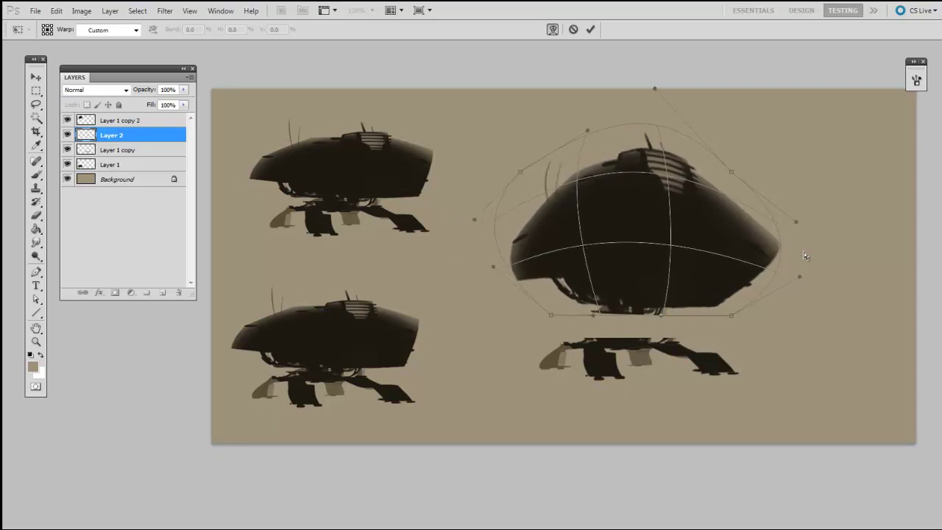
{"action": "left_click_drag", "start_coordinate": [796, 221], "coordinate": [787, 227]}
{"action": "left_click_drag", "start_coordinate": [700, 217], "coordinate": [710, 203]}
{"action": "key", "text": "Return"}
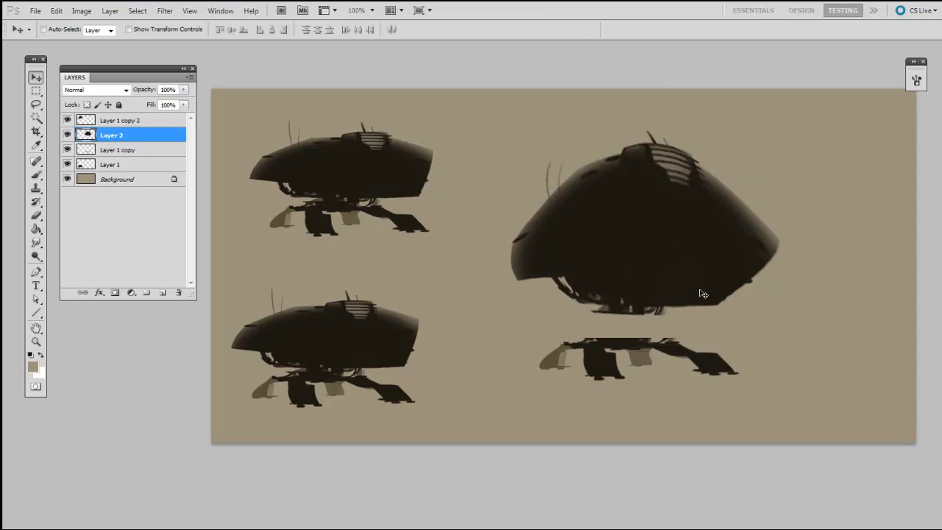
- Move the domed body and its legs closer together and stretch the legs taller
{"action": "left_click_drag", "start_coordinate": [701, 276], "coordinate": [691, 289]}
{"action": "left_click_drag", "start_coordinate": [733, 375], "coordinate": [777, 370]}
{"action": "key", "text": "ctrl+t"}
{"action": "key", "text": "Return"}
- Warp the large robot's legs so the outer legs spread wide and curve inward, and apply the warp
{"action": "key", "text": "ctrl+t"}
{"action": "right_click", "coordinate": [673, 377]}
{"action": "left_click", "coordinate": [727, 466]}
{"action": "left_click_drag", "start_coordinate": [543, 364], "coordinate": [460, 372]}
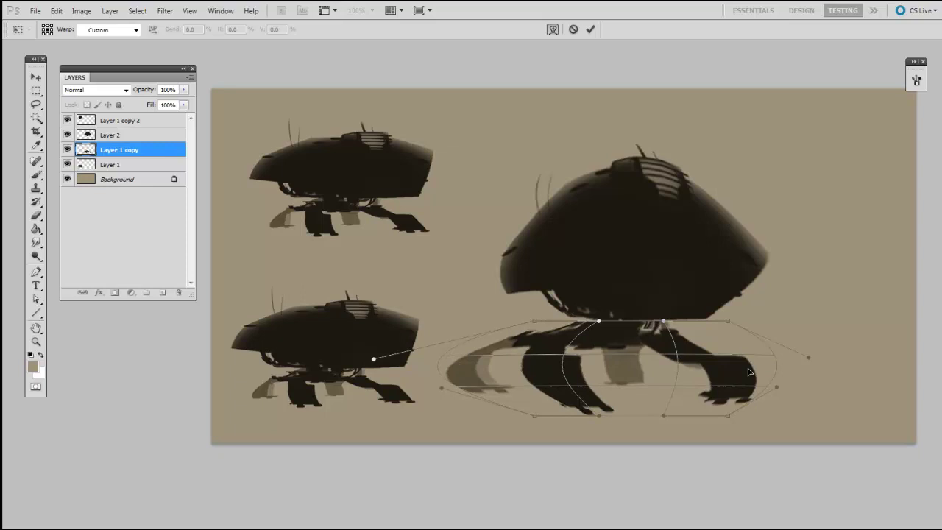
{"action": "left_click_drag", "start_coordinate": [749, 371], "coordinate": [776, 372]}
{"action": "left_click_drag", "start_coordinate": [554, 373], "coordinate": [585, 374]}
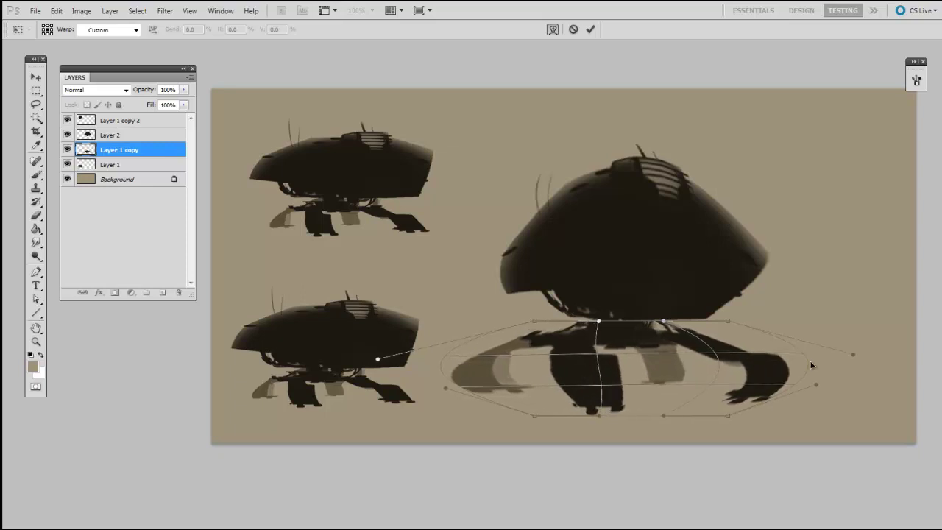
{"action": "left_click_drag", "start_coordinate": [811, 365], "coordinate": [772, 372]}
{"action": "key", "text": "Return"}
- Select the top part of the domed body with a rectangular marquee and cut it to a new layer
{"action": "left_click_drag", "start_coordinate": [772, 306], "coordinate": [776, 311]}
{"action": "left_click_drag", "start_coordinate": [711, 258], "coordinate": [706, 256]}
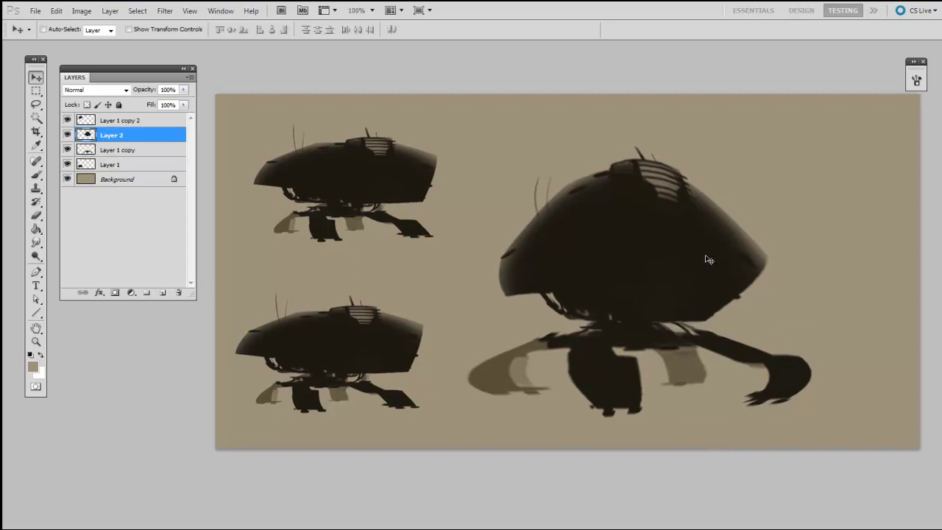
{"action": "key", "text": "m"}
{"action": "left_click_drag", "start_coordinate": [536, 128], "coordinate": [751, 213]}
{"action": "key", "text": "ctrl+shift+j"}
- Scale the cut-off roof piece to about 161% width and 96% height so it overhangs the body
{"action": "key", "text": "v"}
{"action": "key", "text": "ctrl+t"}
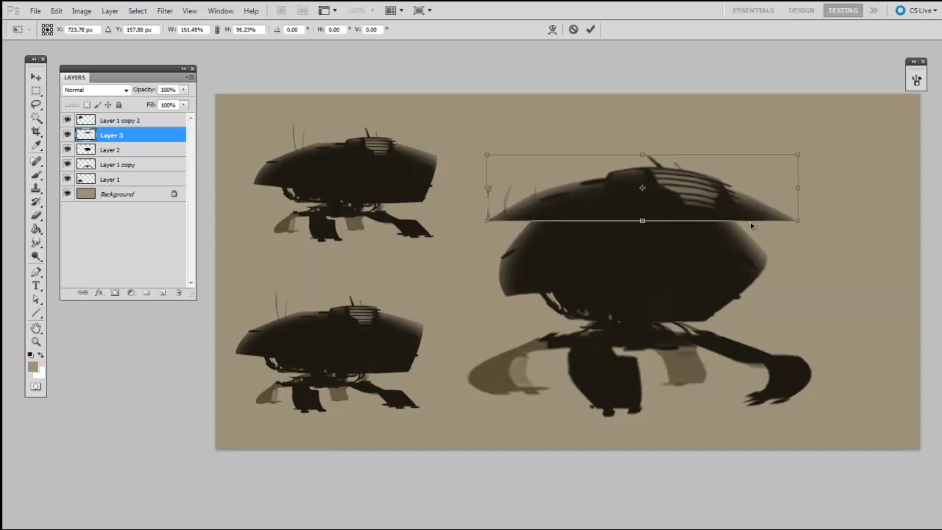
{"action": "key", "text": "Return"}
- Warp the widened roof piece to raise its crown and adjust its lower slope, and apply the warp
{"action": "key", "text": "ctrl+t"}
{"action": "right_click", "coordinate": [751, 223]}
{"action": "left_click", "coordinate": [751, 283]}
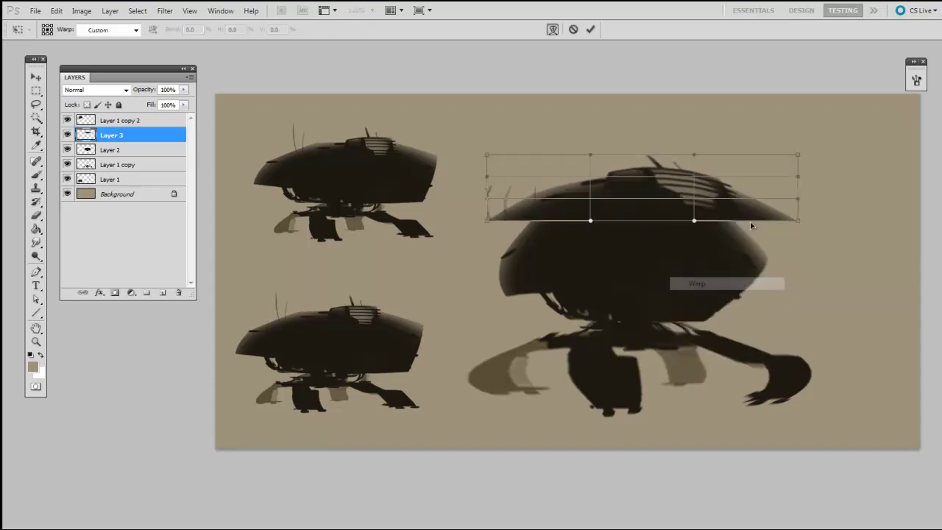
{"action": "left_click_drag", "start_coordinate": [645, 167], "coordinate": [634, 151]}
{"action": "left_click_drag", "start_coordinate": [546, 197], "coordinate": [556, 201]}
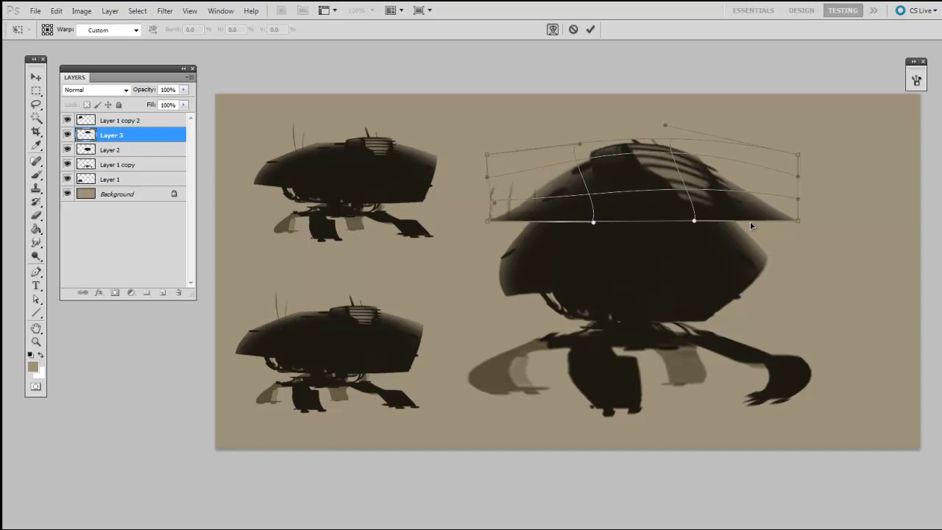
{"action": "key", "text": "Return"}
- Merge the roof piece with the body layer below and scale the merged body smaller
{"action": "mouse_move", "coordinate": [750, 223]}
{"action": "left_mouse_down"}
{"action": "mouse_move", "coordinate": [752, 210]}
{"action": "mouse_move", "coordinate": [754, 230]}
{"action": "left_mouse_up"}
{"action": "key", "text": "alt+shift+bracketleft"}
{"action": "key", "text": "ctrl+e"}
{"action": "key", "text": "ctrl+t"}
{"action": "left_click_drag", "start_coordinate": [799, 135], "coordinate": [757, 162]}
{"action": "left_click_drag", "start_coordinate": [751, 223], "coordinate": [750, 222]}
{"action": "key", "text": "Return"}
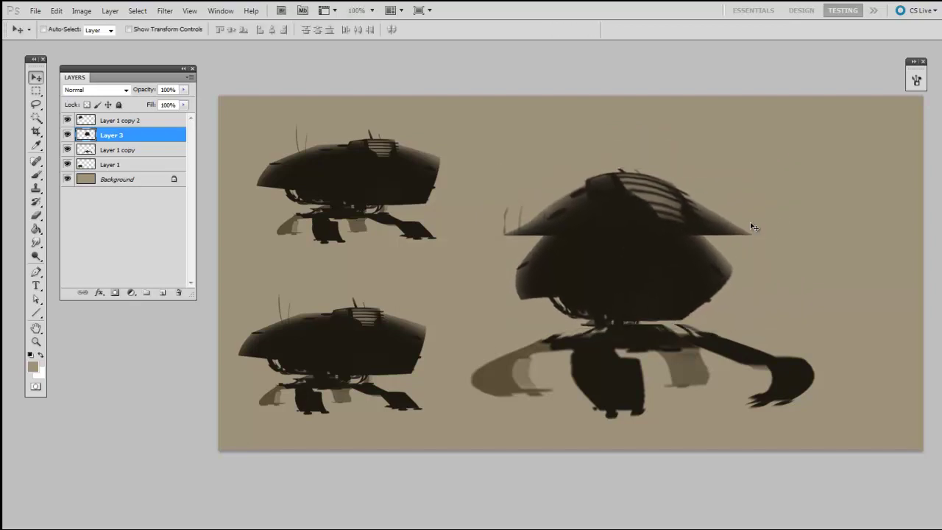
- Warp the merged body to bulge its sides outward and round off its lower edge, and apply the warp
{"action": "key", "text": "ctrl+t"}
{"action": "right_click", "coordinate": [675, 262]}
{"action": "left_click", "coordinate": [708, 351]}
{"action": "left_click_drag", "start_coordinate": [734, 274], "coordinate": [759, 274]}
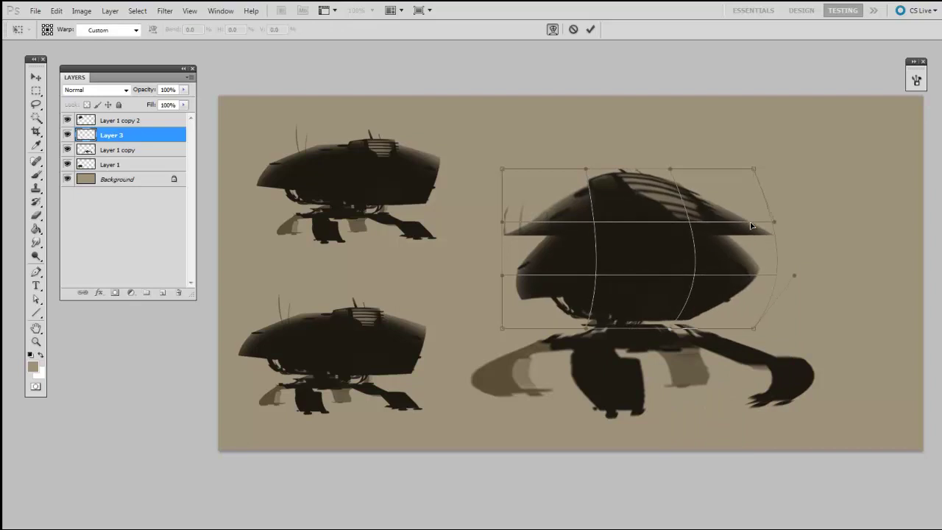
{"action": "left_click_drag", "start_coordinate": [519, 275], "coordinate": [492, 281]}
{"action": "left_click_drag", "start_coordinate": [479, 227], "coordinate": [493, 246]}
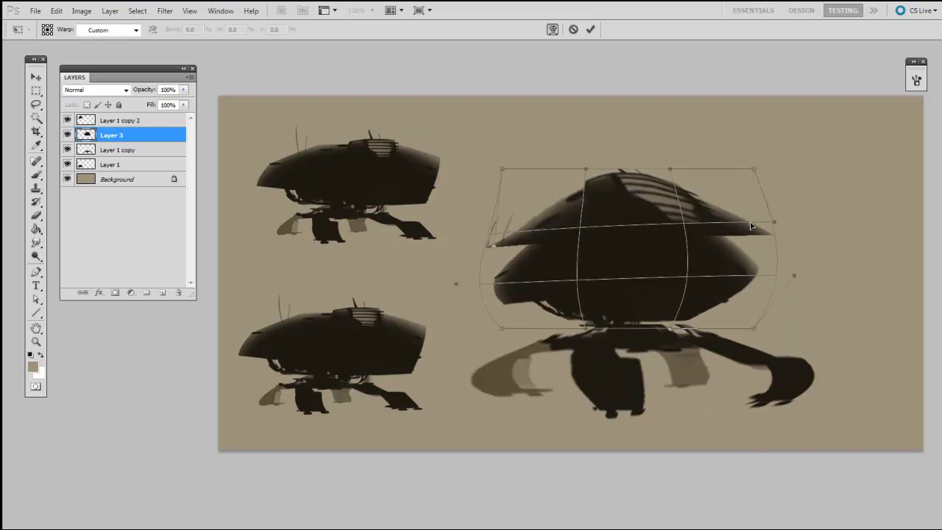
{"action": "left_click_drag", "start_coordinate": [502, 328], "coordinate": [505, 315]}
{"action": "left_click_drag", "start_coordinate": [456, 283], "coordinate": [476, 265]}
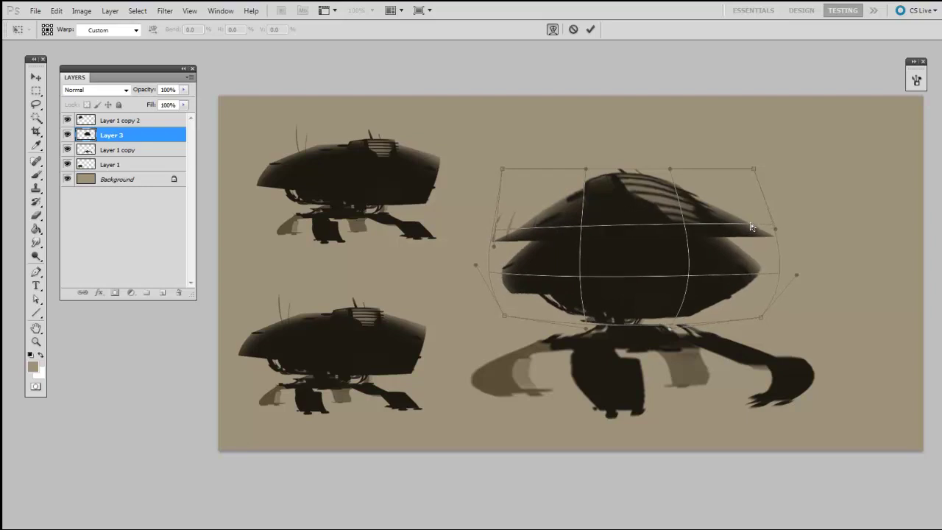
{"action": "key", "text": "Return"}
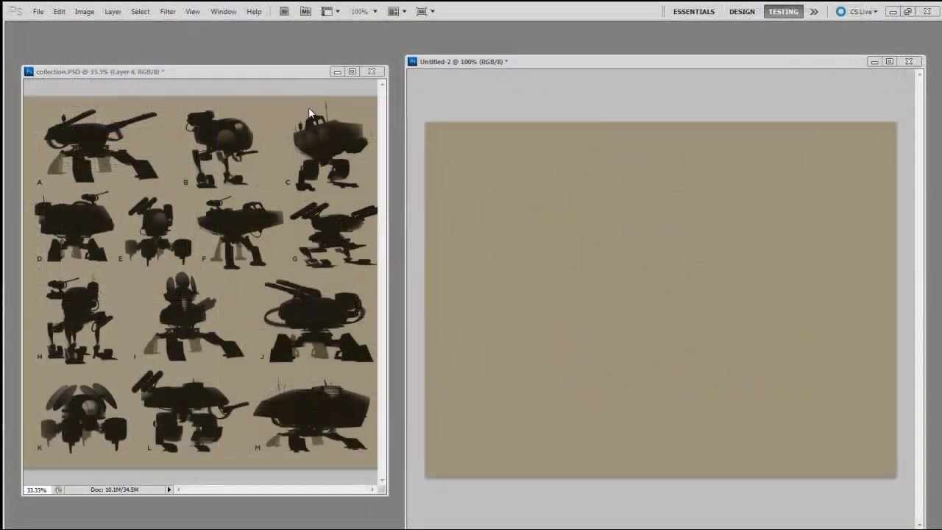
- Copy robot E from collection.PSD into the blank Untitled-2 document and scale it down in the canvas's upper-left area
{"action": "left_click_drag", "start_coordinate": [303, 71], "coordinate": [294, 63]}
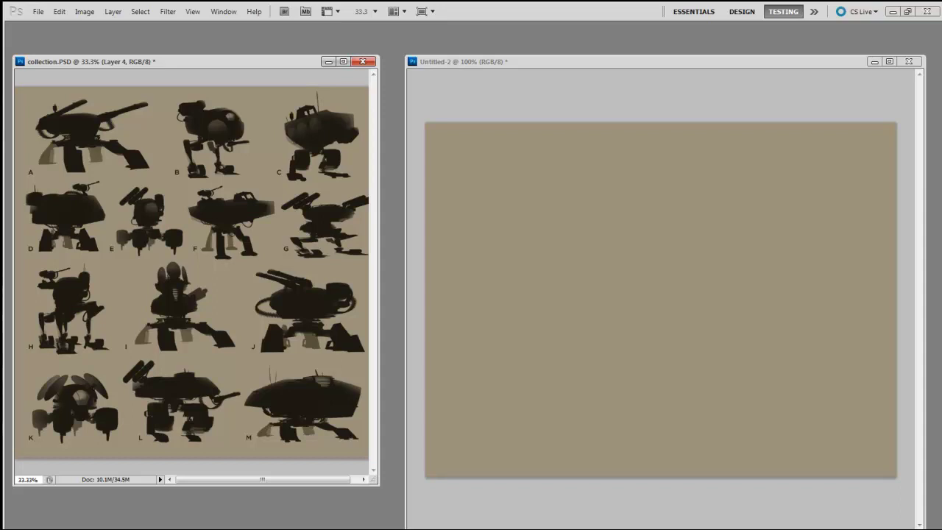
{"action": "left_click_drag", "start_coordinate": [377, 483], "coordinate": [380, 482]}
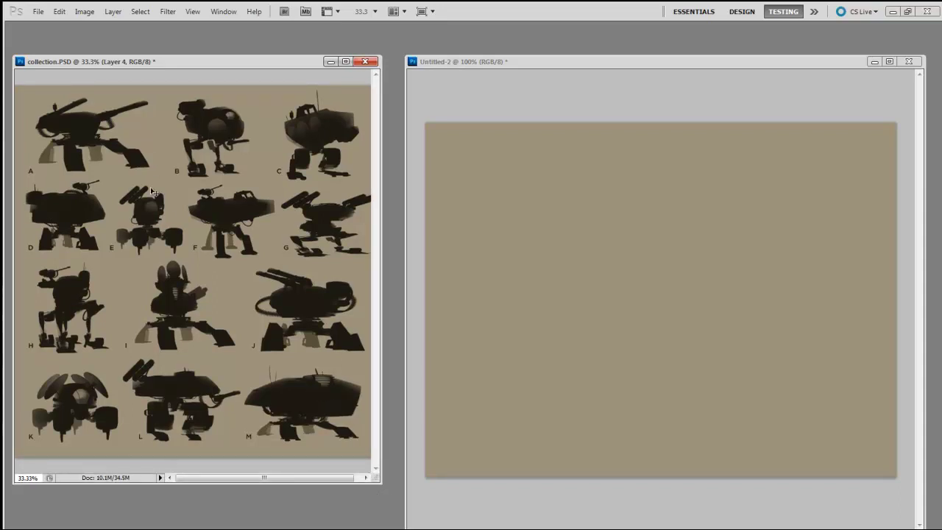
{"action": "left_click_drag", "start_coordinate": [150, 187], "coordinate": [560, 272]}
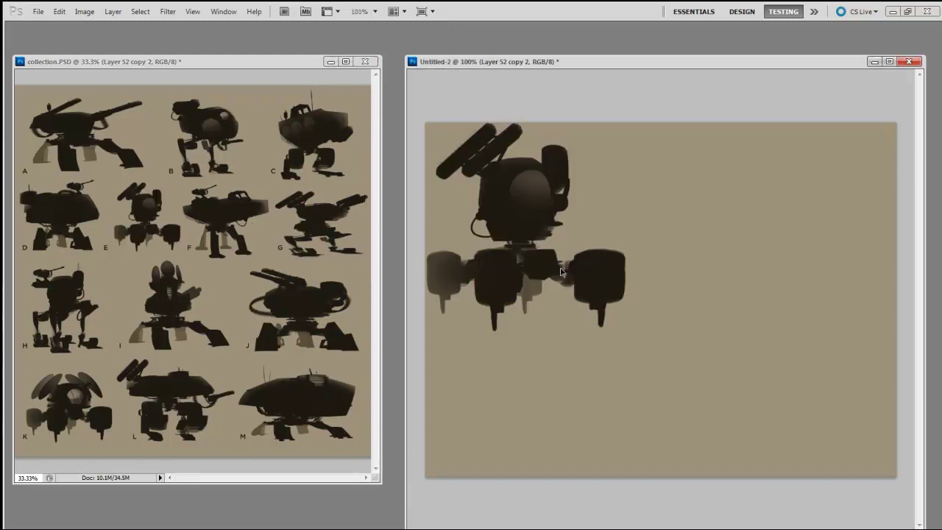
{"action": "key", "text": "ctrl+t"}
{"action": "left_click_drag", "start_coordinate": [656, 372], "coordinate": [538, 234]}
{"action": "key", "text": "Return"}
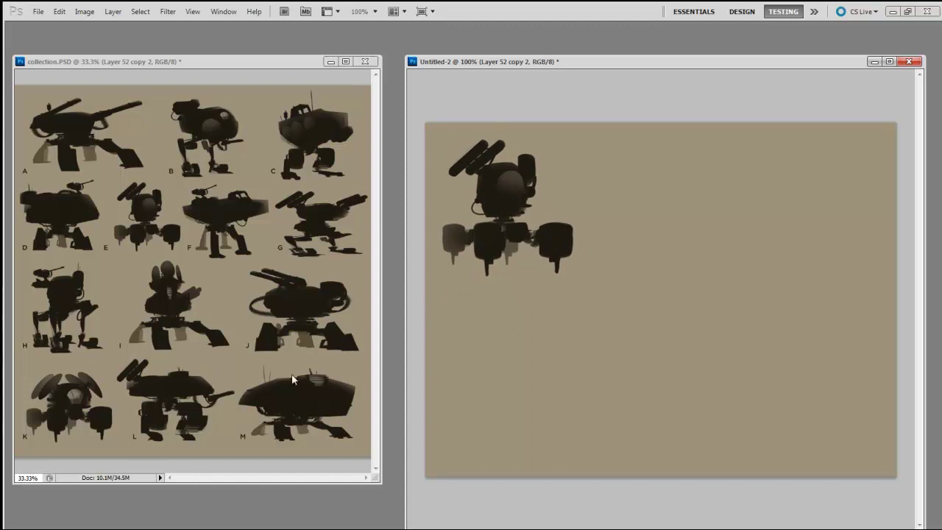
- Copy robot H from collection.PSD into Untitled-2 and scale it down to fit below robot E
{"action": "left_click", "coordinate": [295, 373]}
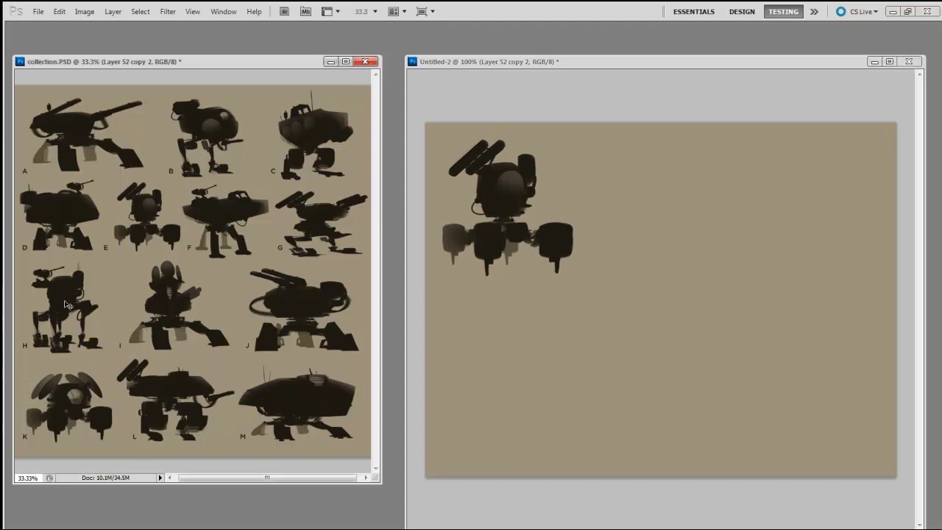
{"action": "left_click_drag", "start_coordinate": [66, 304], "coordinate": [544, 338]}
{"action": "key", "text": "ctrl+t"}
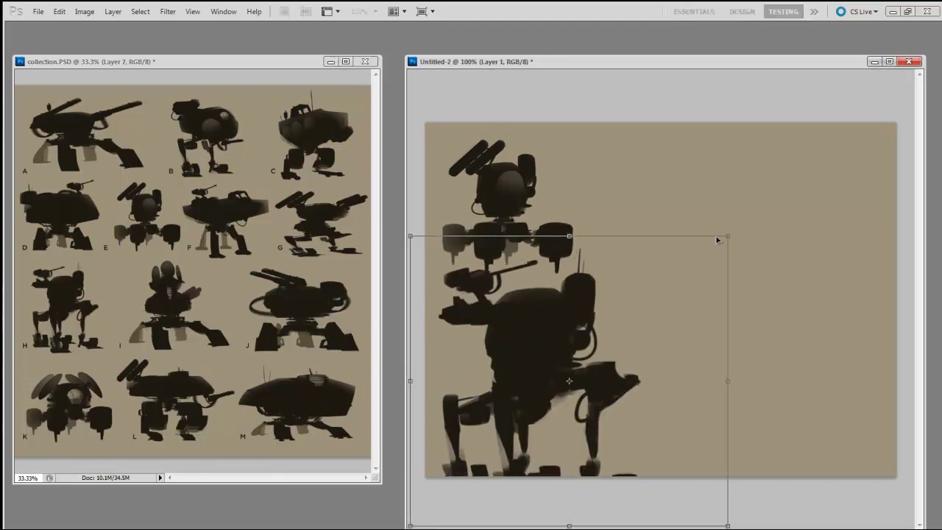
{"action": "left_click_drag", "start_coordinate": [718, 240], "coordinate": [577, 307]}
{"action": "key", "text": "Return"}
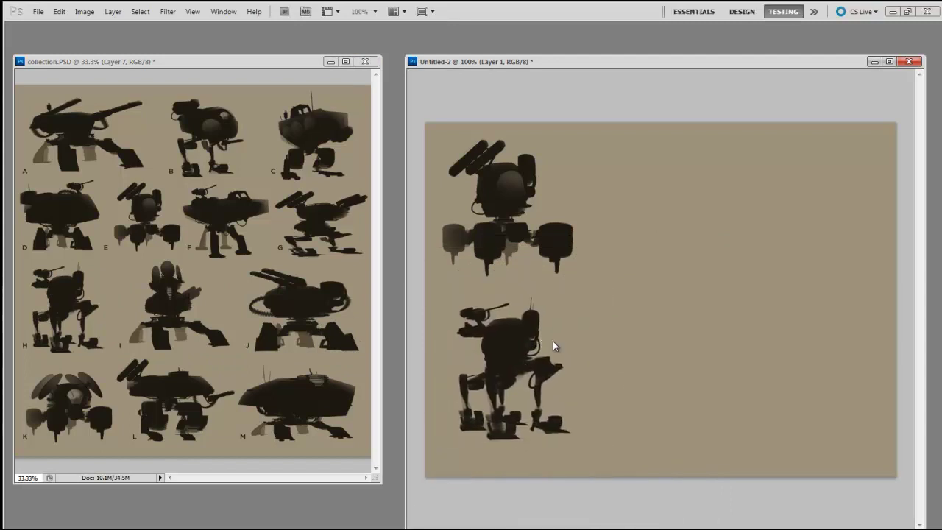
- Copy robot K from collection.PSD into Untitled-2, scale it down and place it beside robot E in the upper row
{"action": "left_click", "coordinate": [304, 393]}
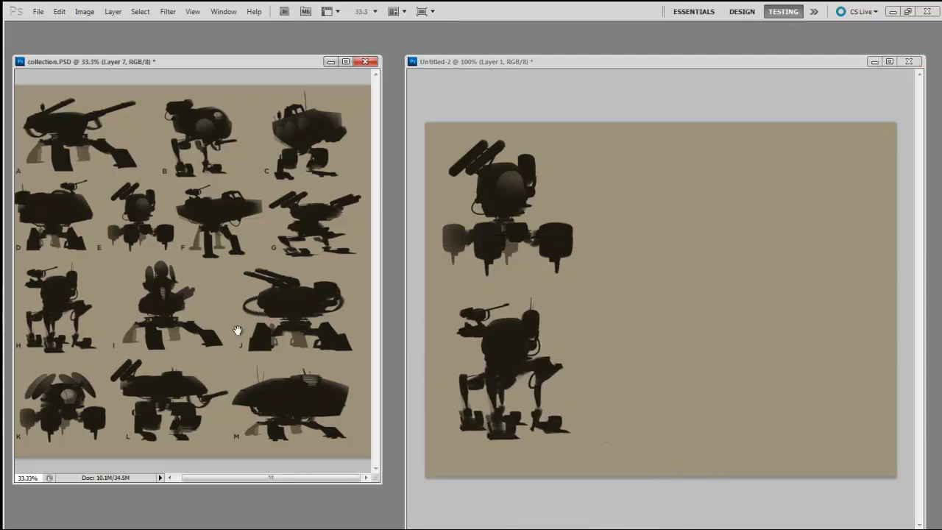
{"action": "left_click_drag", "start_coordinate": [123, 393], "coordinate": [662, 328]}
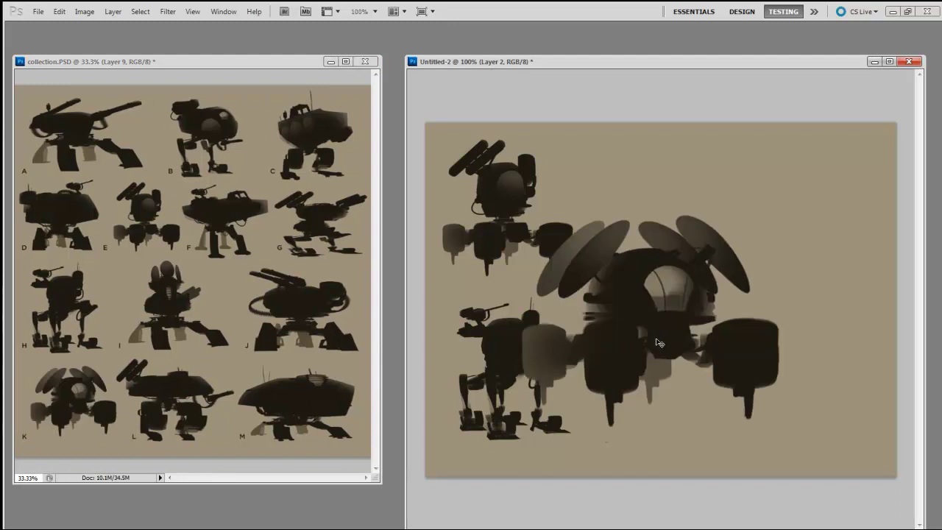
{"action": "key", "text": "ctrl+t"}
{"action": "left_click_drag", "start_coordinate": [837, 343], "coordinate": [740, 265]}
{"action": "left_click_drag", "start_coordinate": [659, 199], "coordinate": [723, 223]}
{"action": "key", "text": "Return"}
- Clear the collection.PSD window from the workspace and move the Untitled-2 window into the free space
{"action": "left_click", "coordinate": [294, 328]}
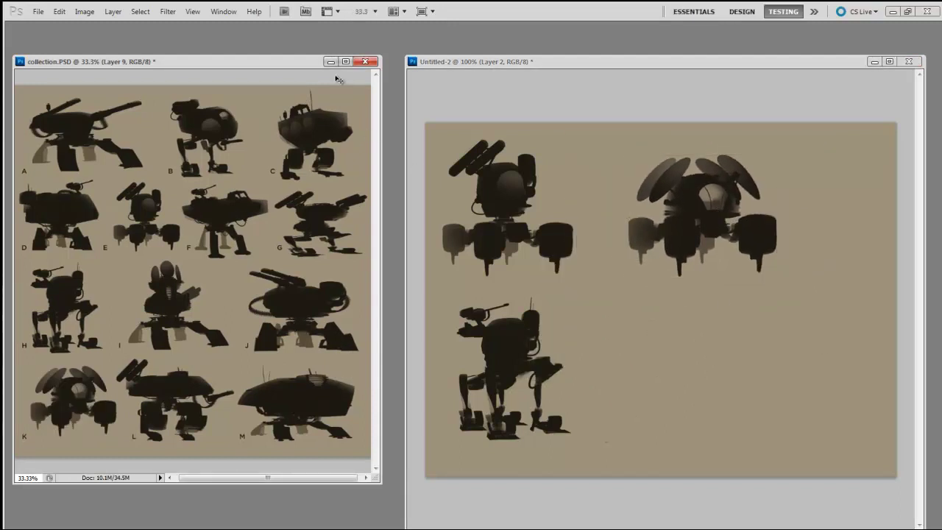
{"action": "left_click_drag", "start_coordinate": [624, 63], "coordinate": [326, 89]}
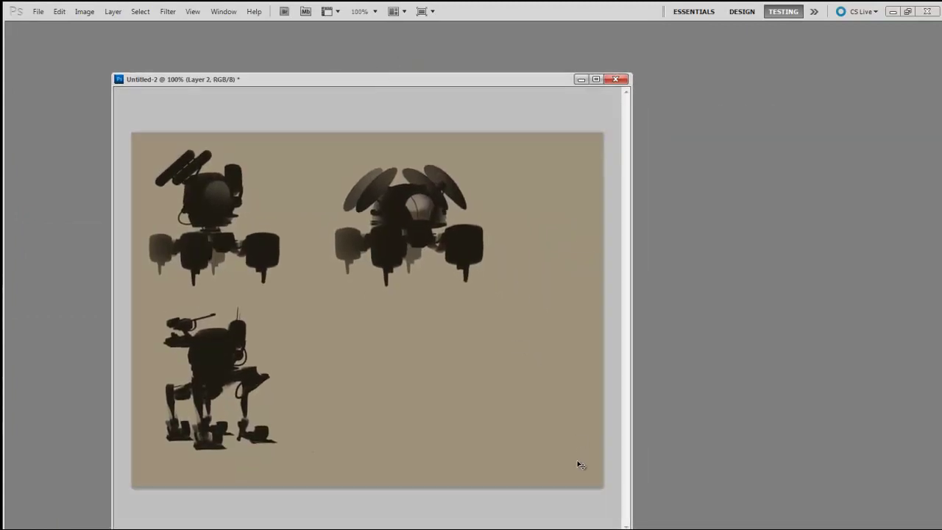